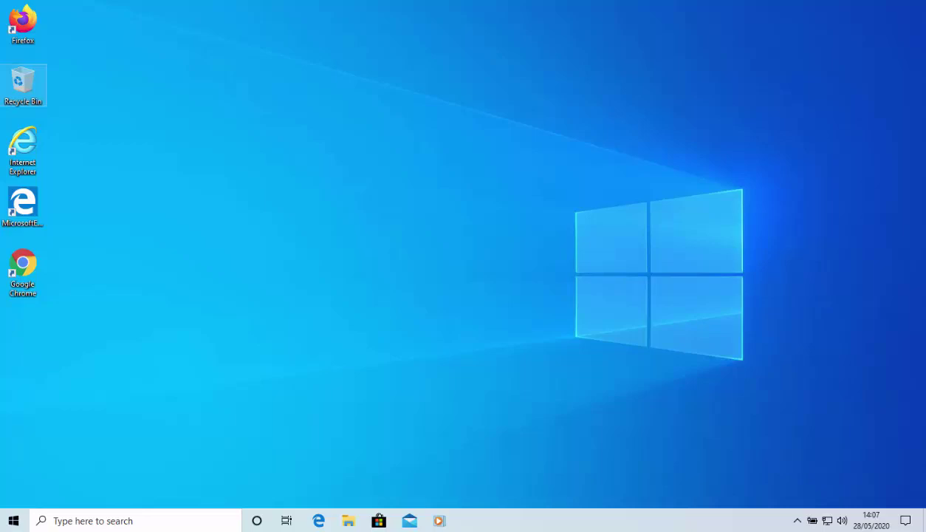
- In Chrome, search Google for 'windows 10 iso' and download the Windows 10 May 2020 Update Assistant
{"action": "double_click", "coordinate": [17, 269]}
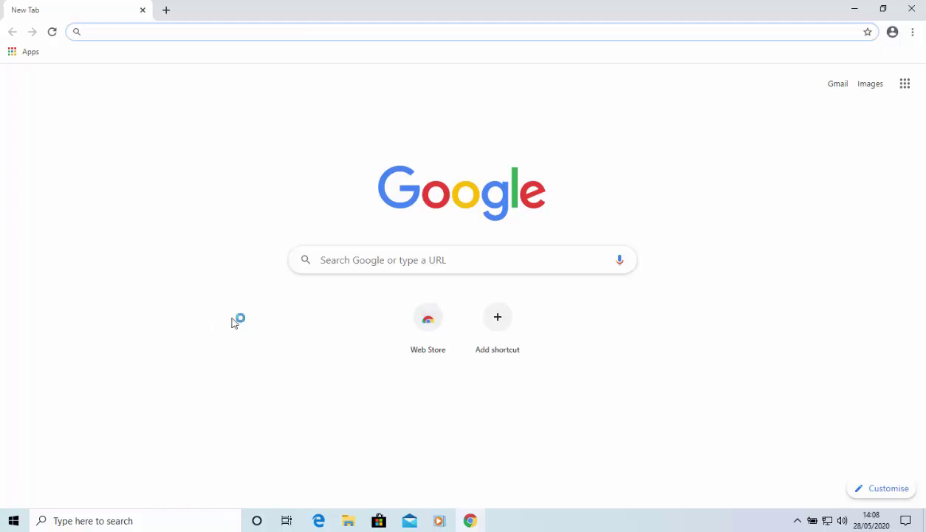
{"action": "left_click", "coordinate": [387, 257]}
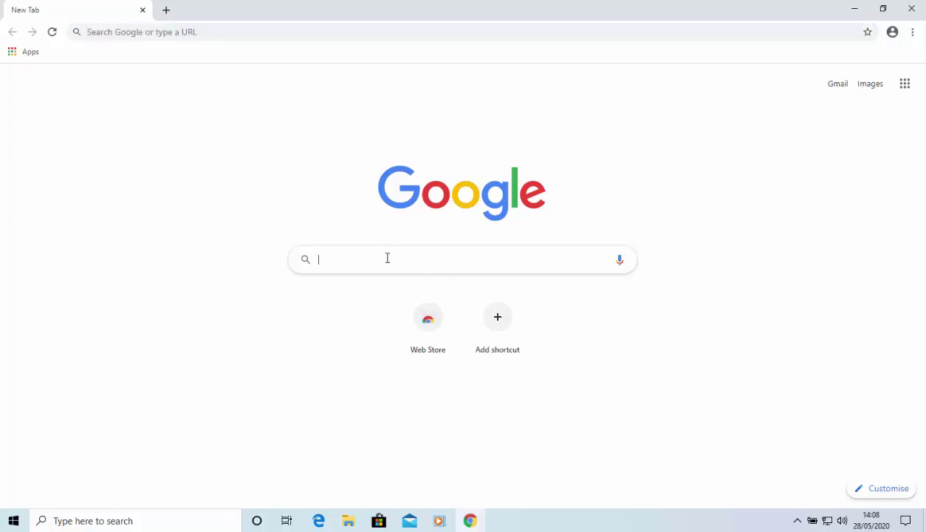
{"action": "type", "text": "windows 10 i"}
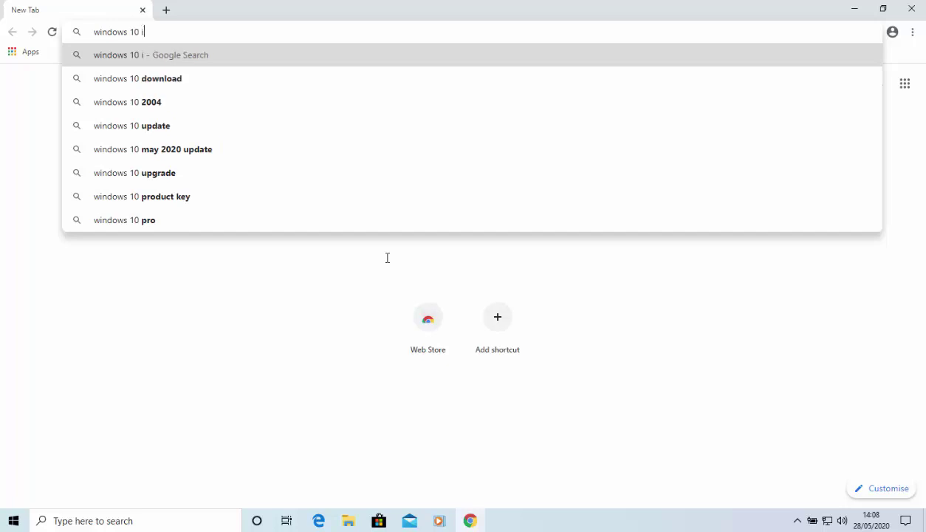
{"action": "type", "text": "so"}
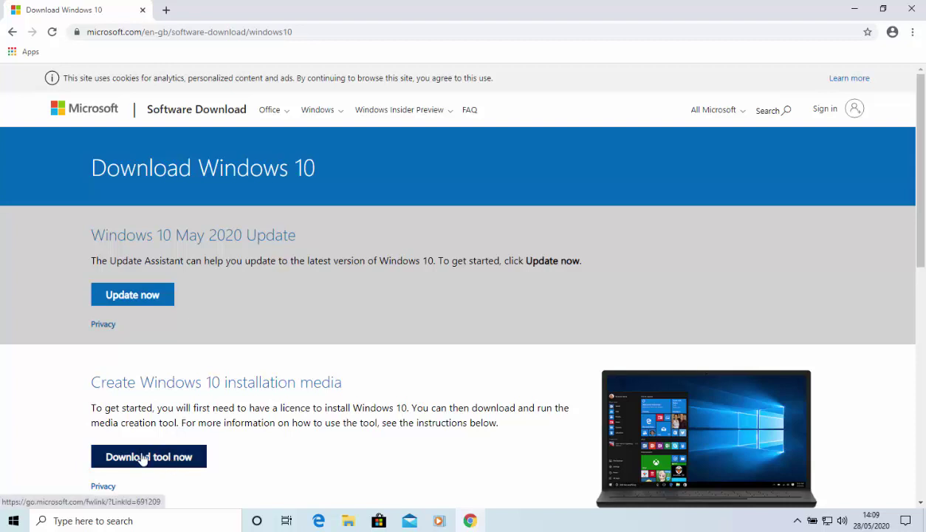
{"action": "left_click", "coordinate": [125, 304]}
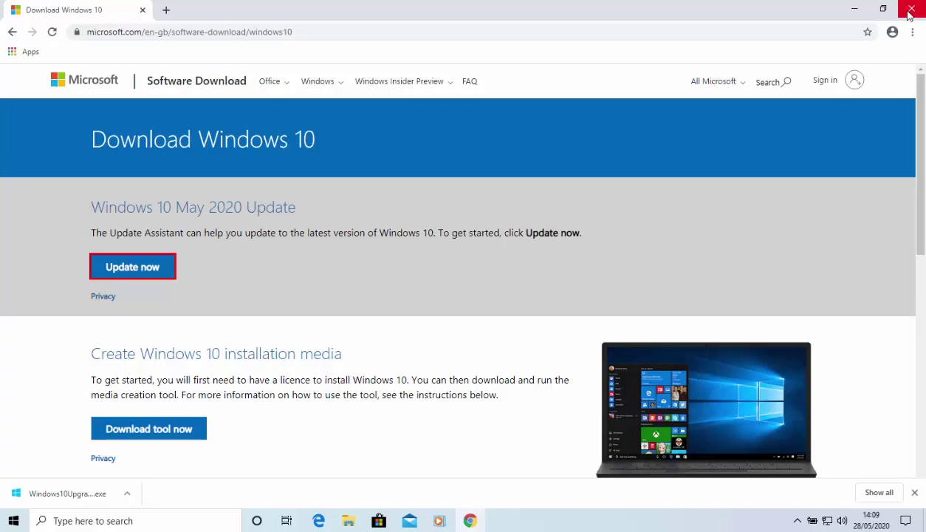
- Close Chrome and open the Downloads folder in File Explorer, showing Windows10Upgrade9252
{"action": "left_click", "coordinate": [909, 13]}
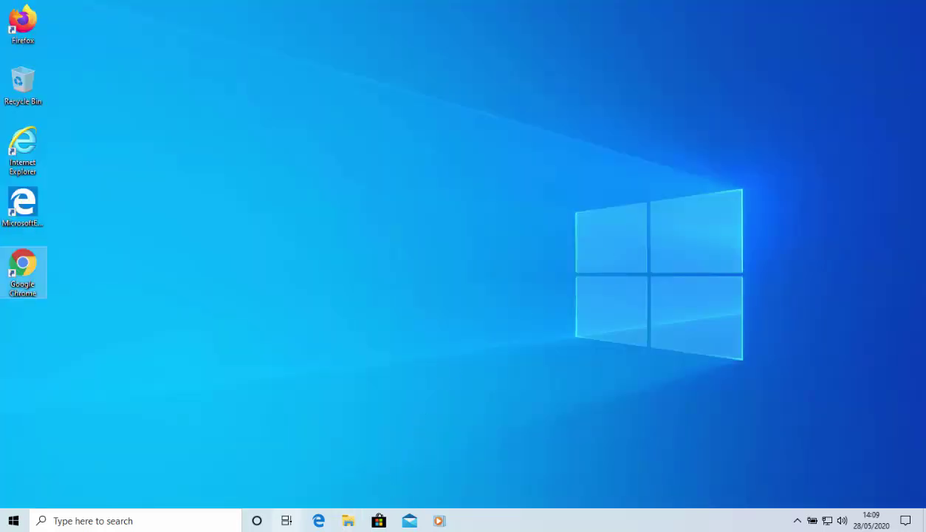
{"action": "left_click", "coordinate": [14, 520]}
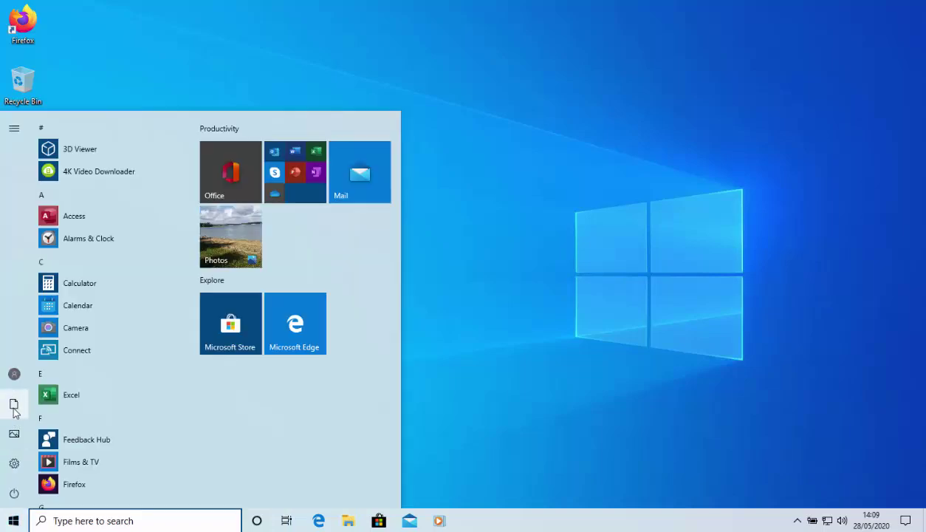
{"action": "mouse_move", "coordinate": [14, 411]}
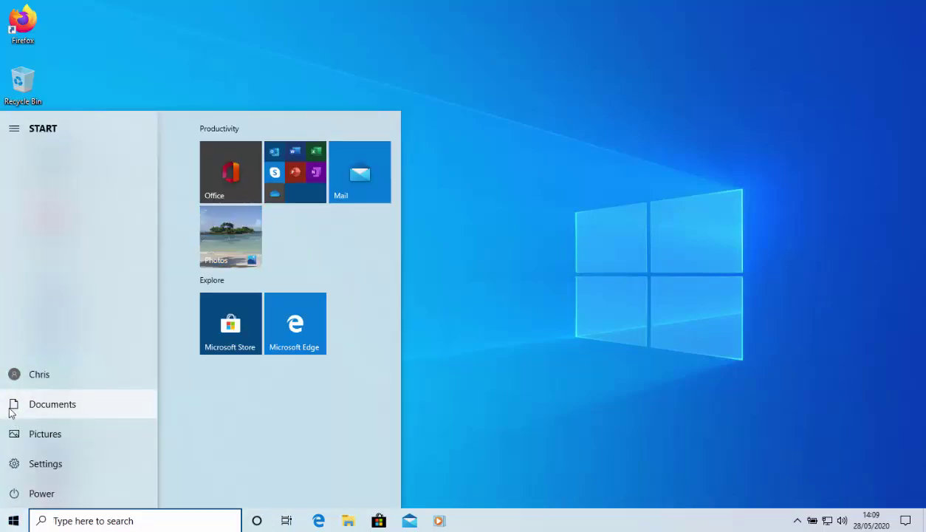
{"action": "left_click", "coordinate": [12, 410]}
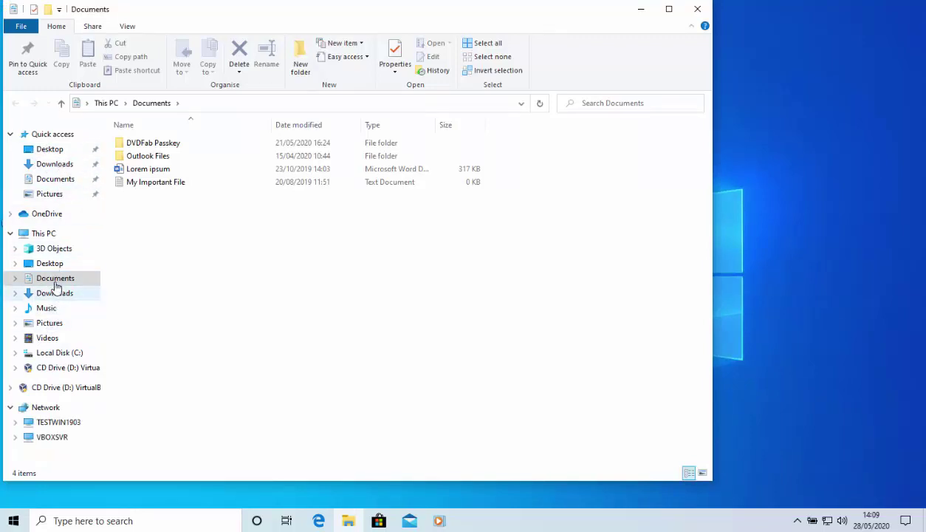
{"action": "left_click", "coordinate": [49, 295]}
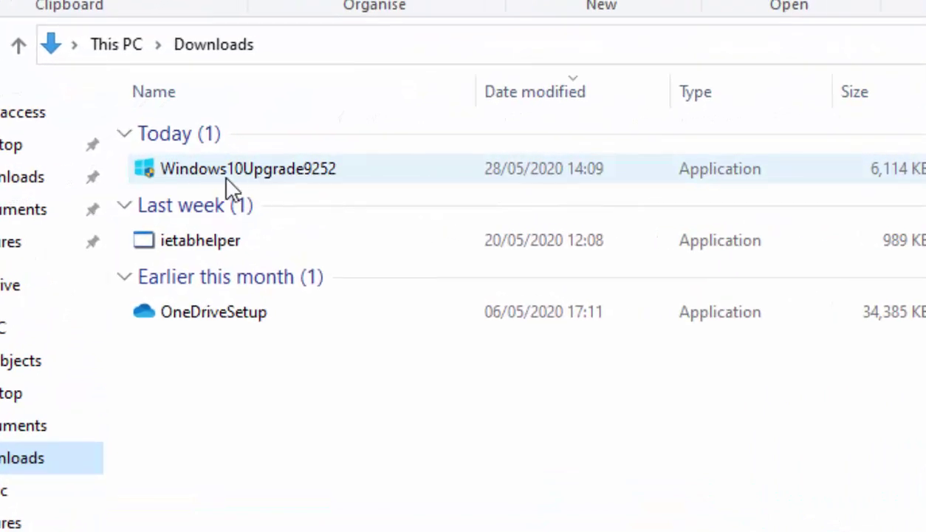
{"action": "mouse_move", "coordinate": [292, 182]}
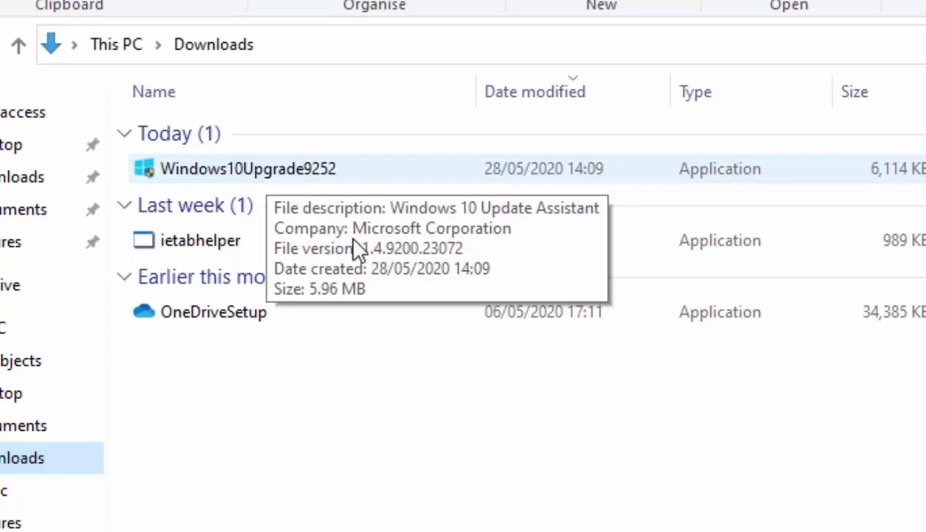
- Run Windows10Upgrade9252, allow it in User Account Control, and start Update Now's compatibility check
{"action": "double_click", "coordinate": [237, 169]}
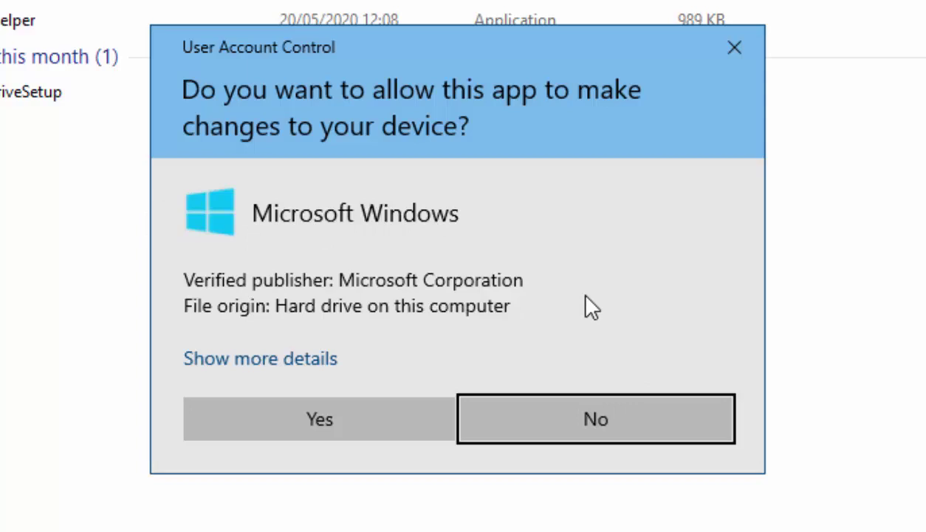
{"action": "left_click", "coordinate": [377, 423]}
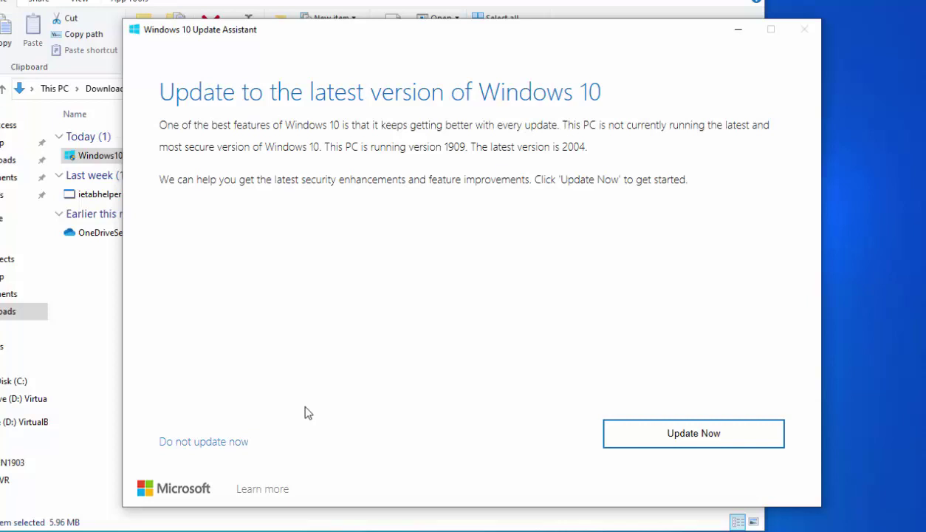
{"action": "left_click", "coordinate": [747, 442]}
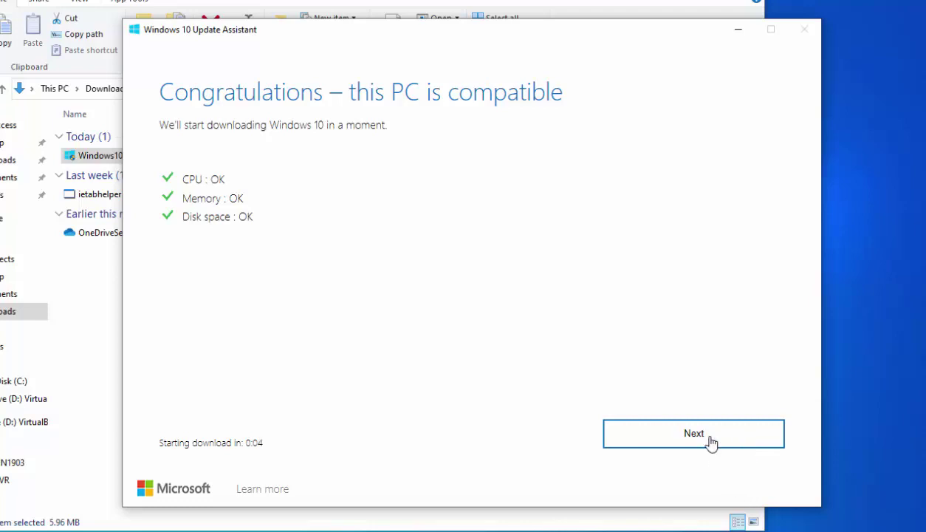
- Start the Windows 10 download with Next, then choose Restart now once it finishes
{"action": "left_click", "coordinate": [713, 440]}
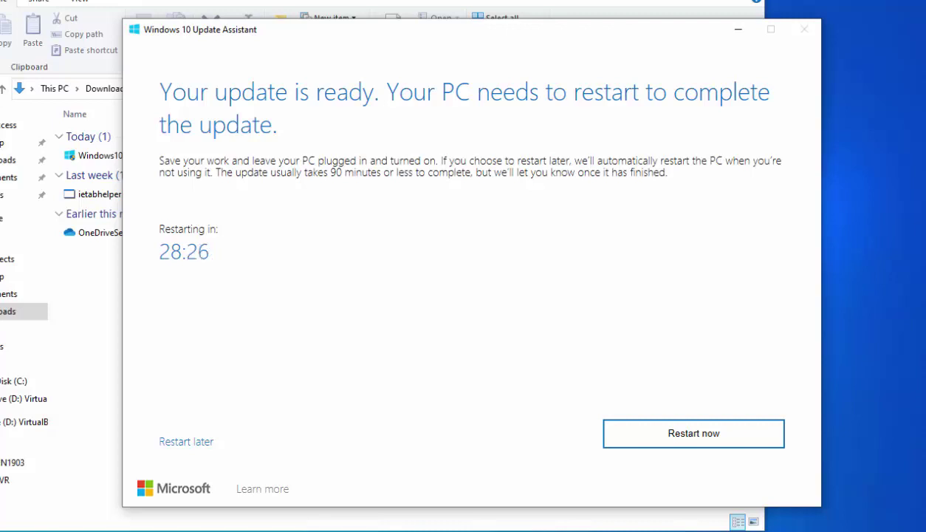
{"action": "left_click", "coordinate": [652, 441]}
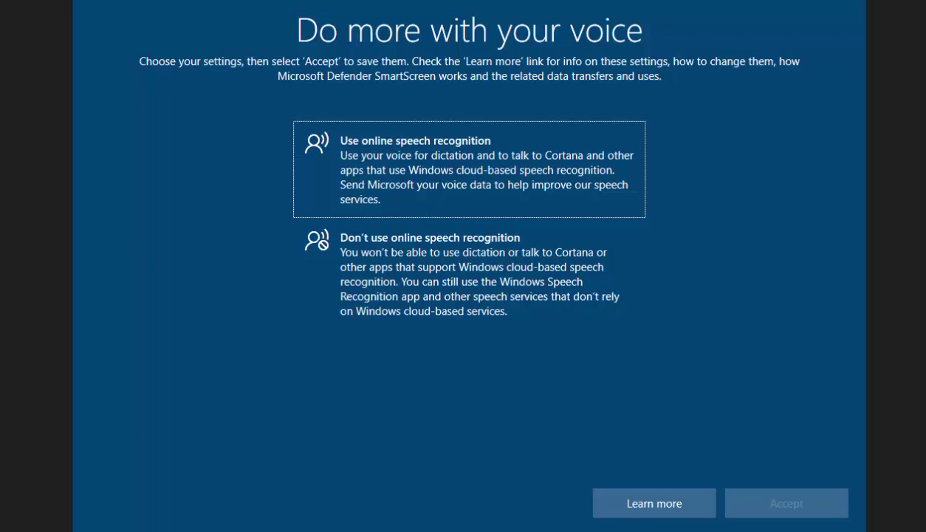
- Decline online speech recognition, location access and Find my device, confirming each choice
{"action": "key", "text": "Down"}
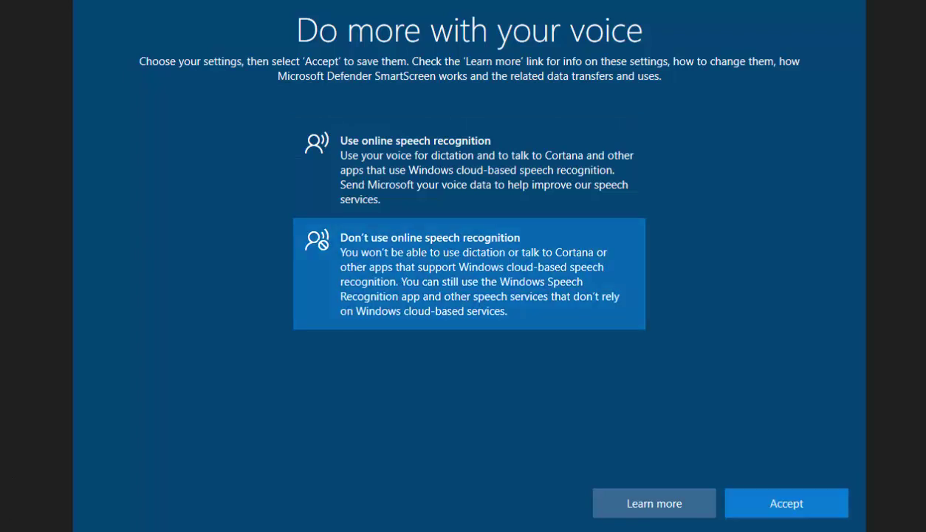
{"action": "left_click", "coordinate": [765, 509]}
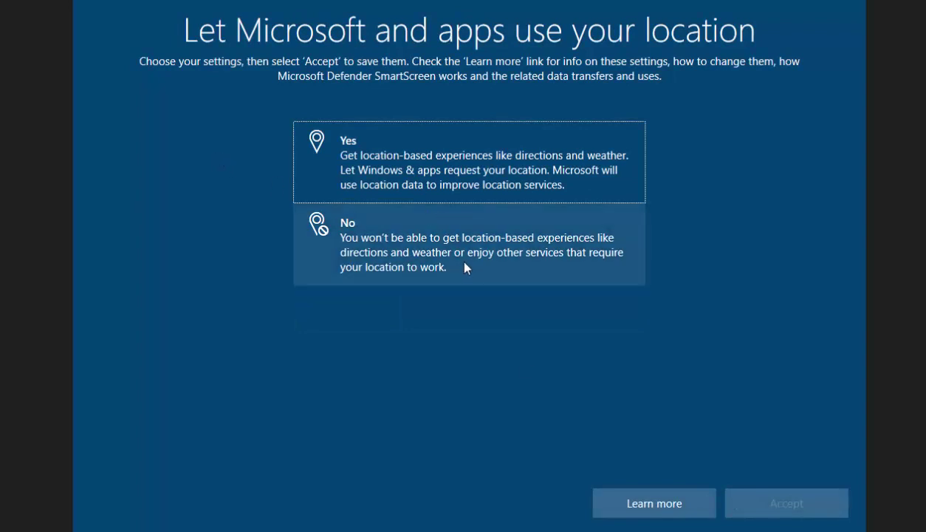
{"action": "left_click", "coordinate": [464, 265]}
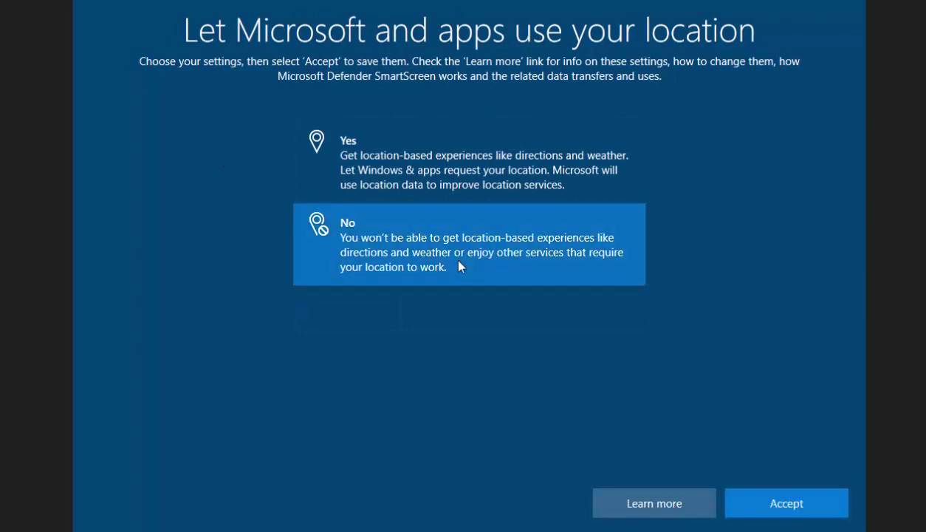
{"action": "left_click", "coordinate": [779, 509]}
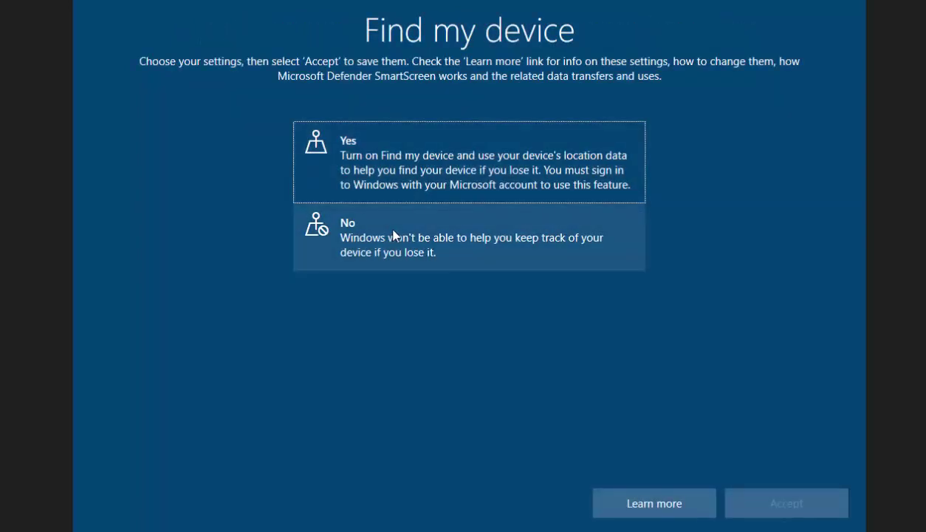
{"action": "left_click", "coordinate": [393, 240]}
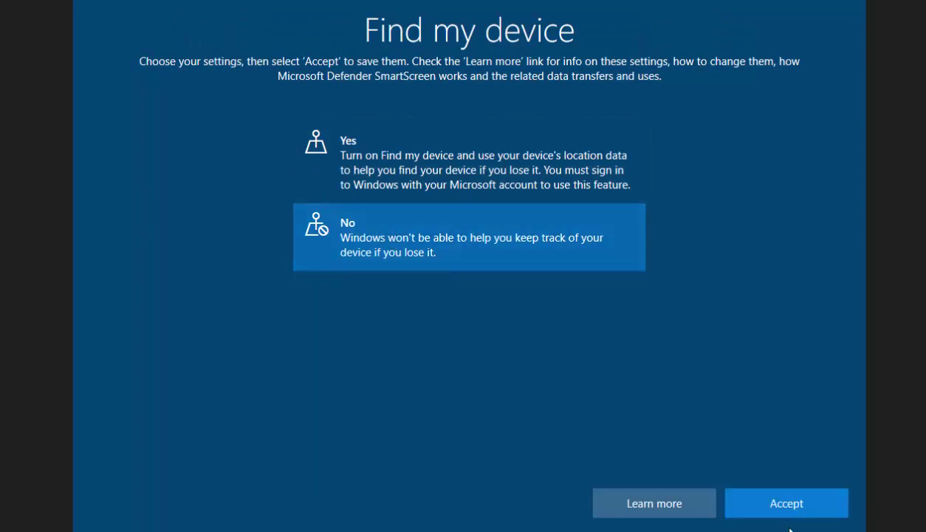
{"action": "left_click", "coordinate": [785, 515]}
- Choose Basic diagnostic data and decline inking & typing, tailored experiences and advertising ID
{"action": "left_click", "coordinate": [504, 329]}
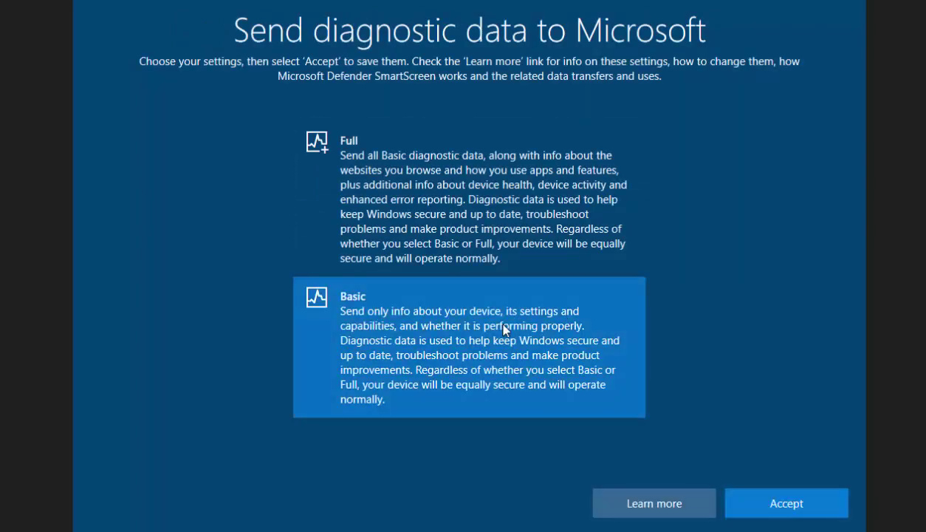
{"action": "left_click", "coordinate": [752, 496]}
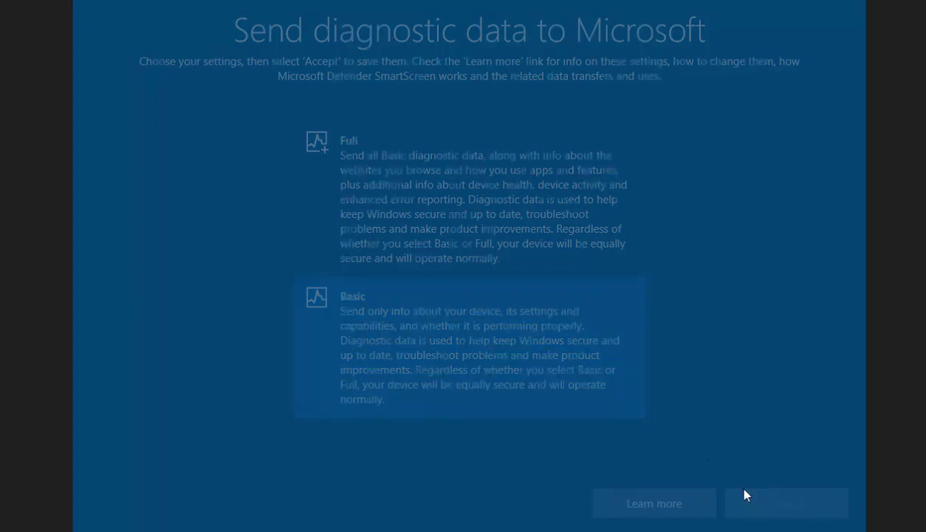
{"action": "left_click", "coordinate": [402, 249]}
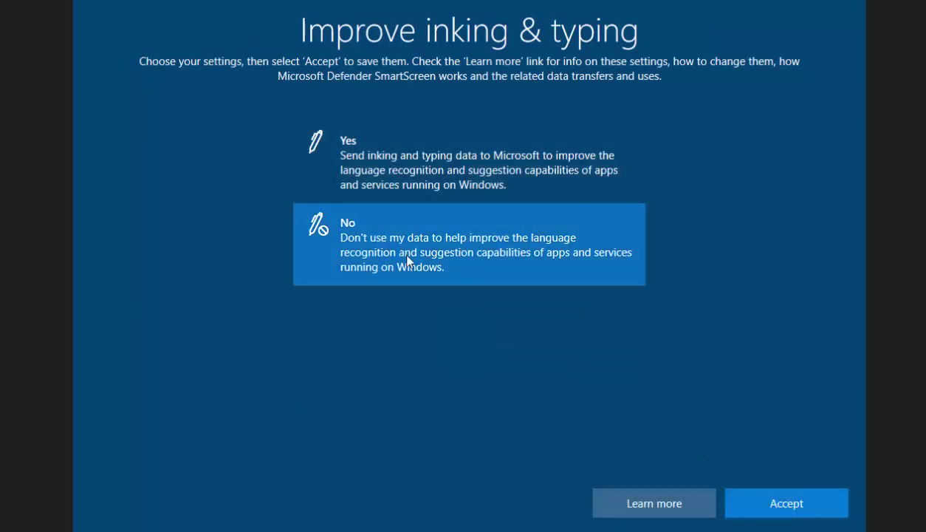
{"action": "left_click", "coordinate": [799, 511]}
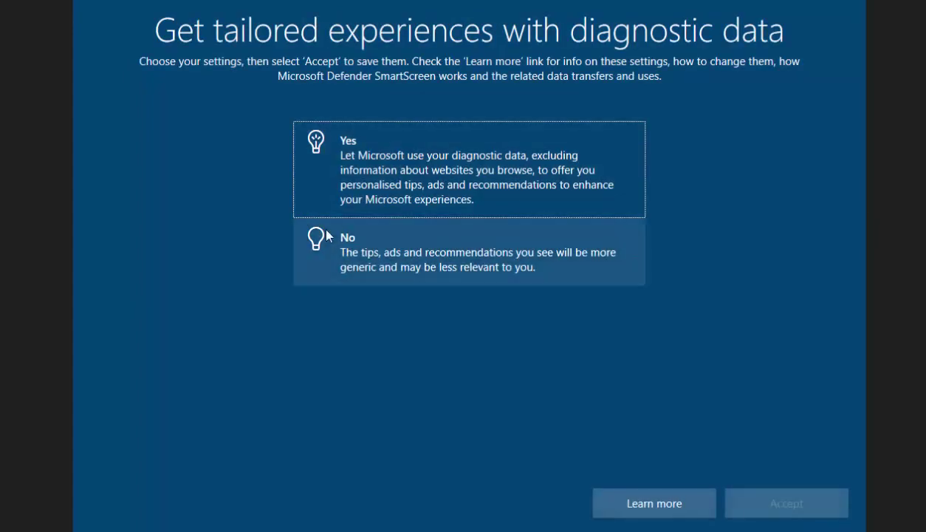
{"action": "left_click", "coordinate": [327, 244]}
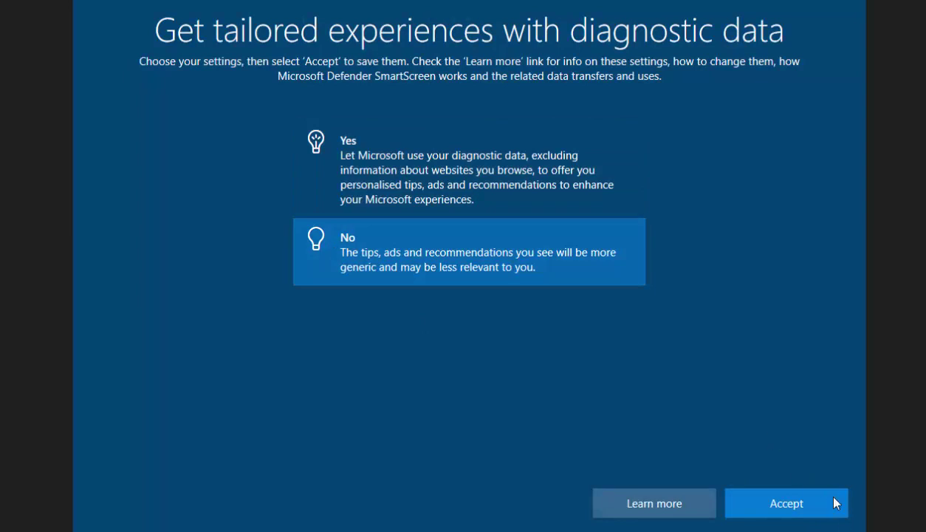
{"action": "left_click", "coordinate": [802, 510]}
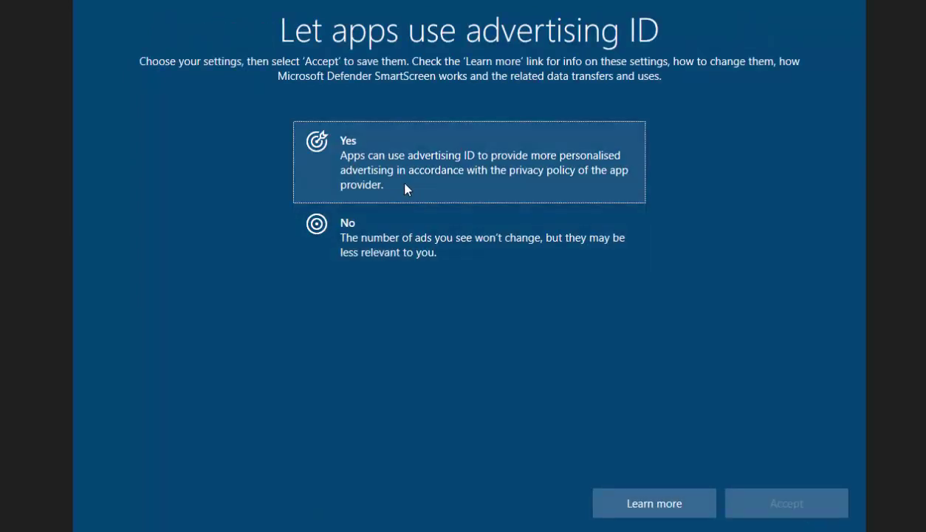
{"action": "left_click", "coordinate": [398, 230]}
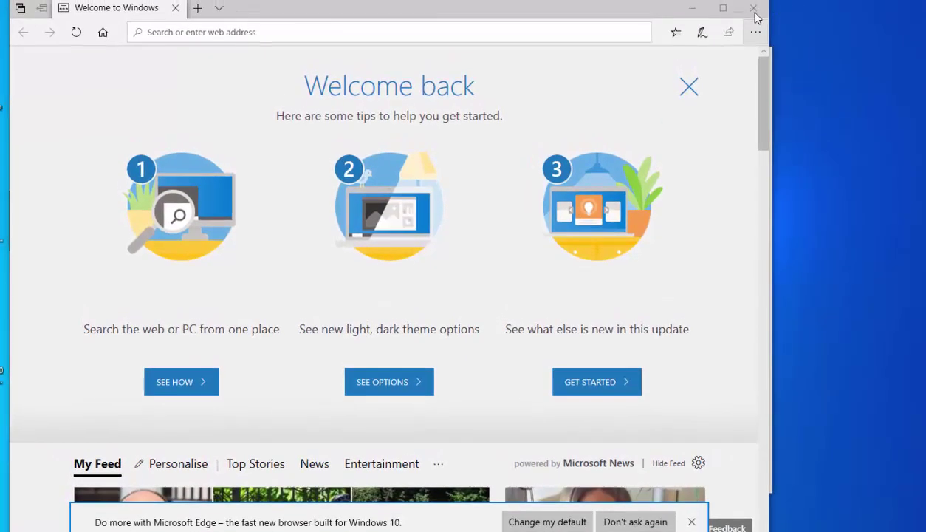
- Close Microsoft Edge's Welcome back page
{"action": "left_click", "coordinate": [752, 9]}
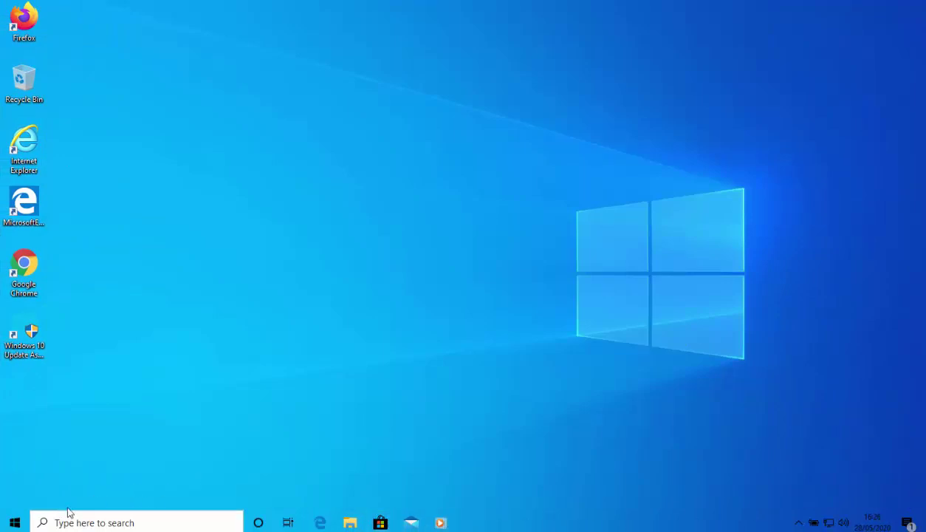
- Open Windows Settings from the Settings gear in the Start menu
{"action": "left_click", "coordinate": [13, 523]}
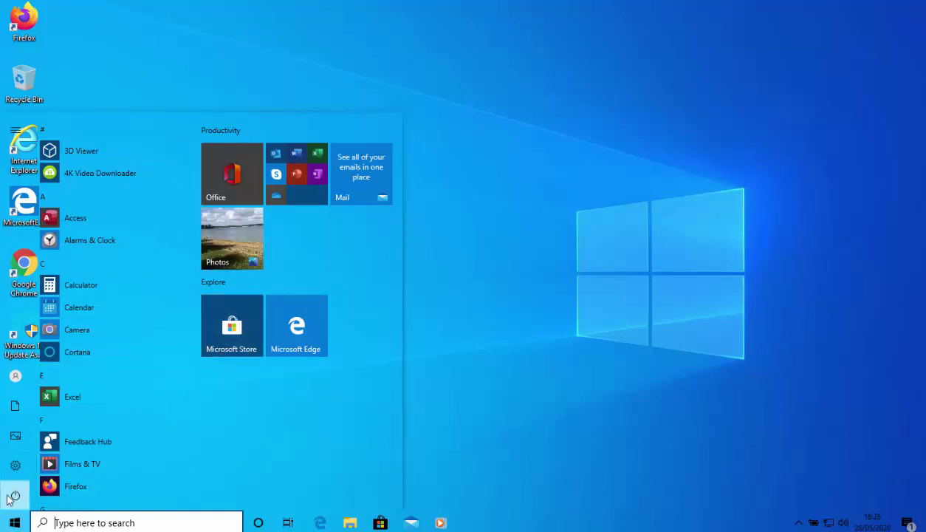
{"action": "mouse_move", "coordinate": [13, 499]}
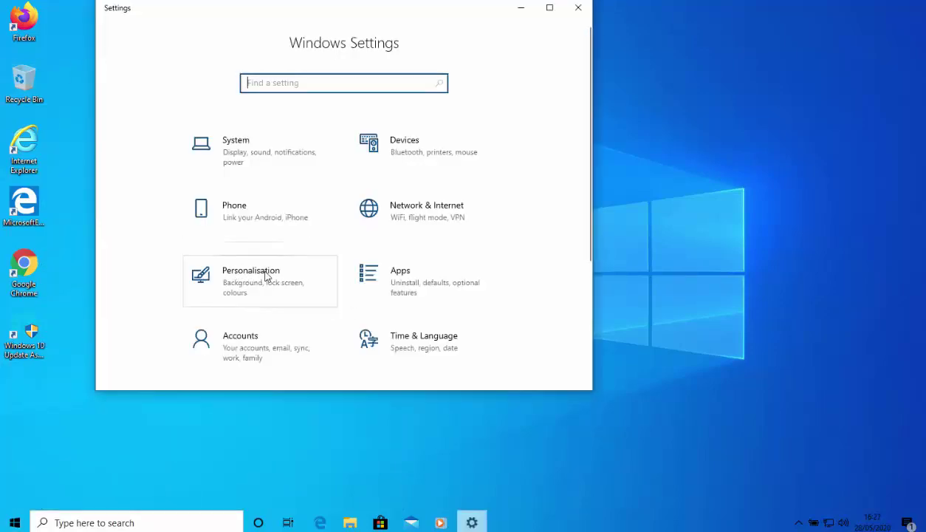
- Switch Transparency effects Off under Personalisation > Colours, then close Settings
{"action": "left_click", "coordinate": [252, 275]}
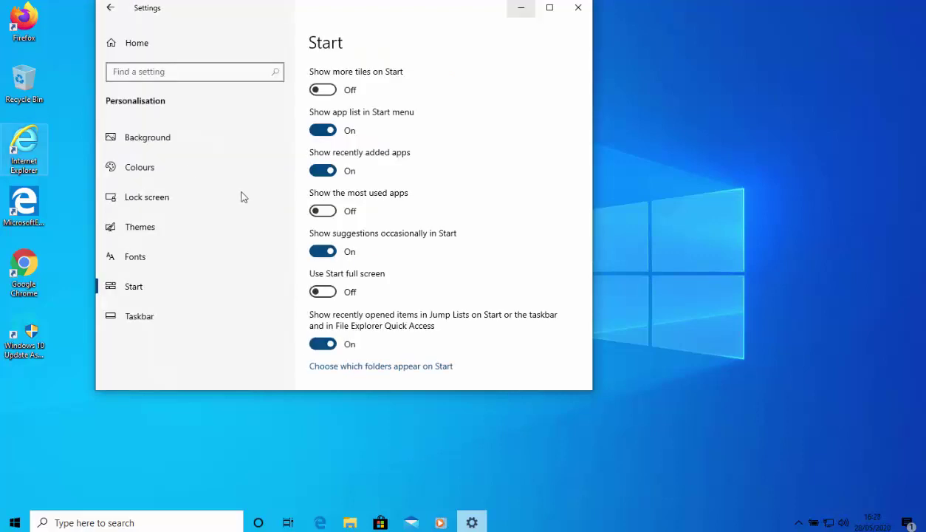
{"action": "left_click", "coordinate": [139, 167]}
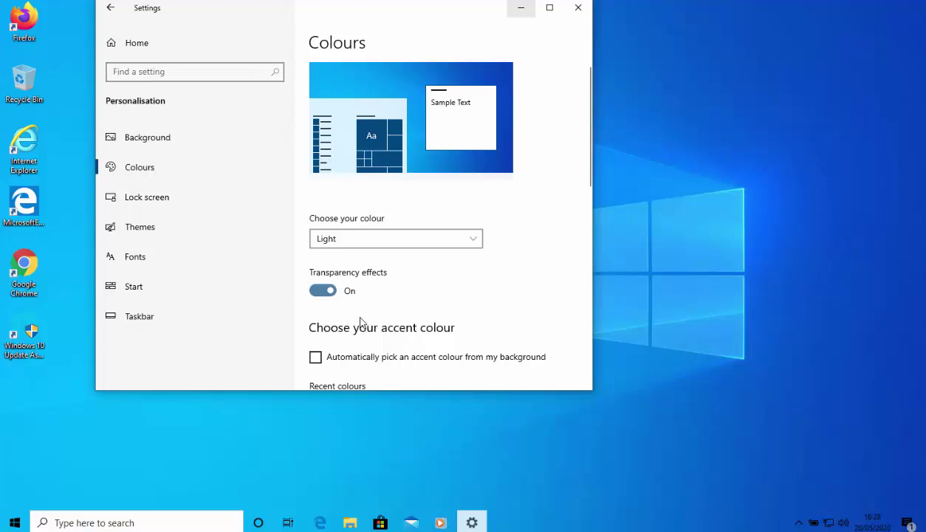
{"action": "left_click", "coordinate": [322, 291]}
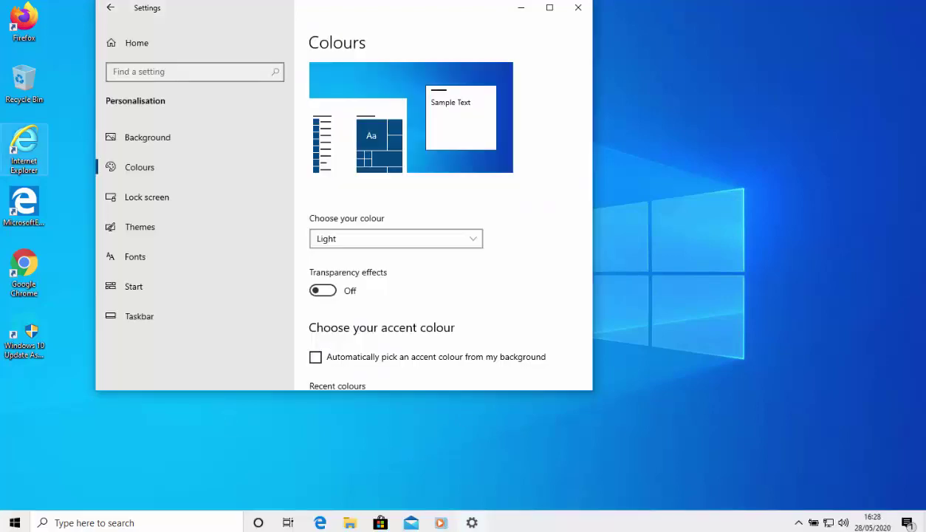
{"action": "left_click", "coordinate": [579, 9]}
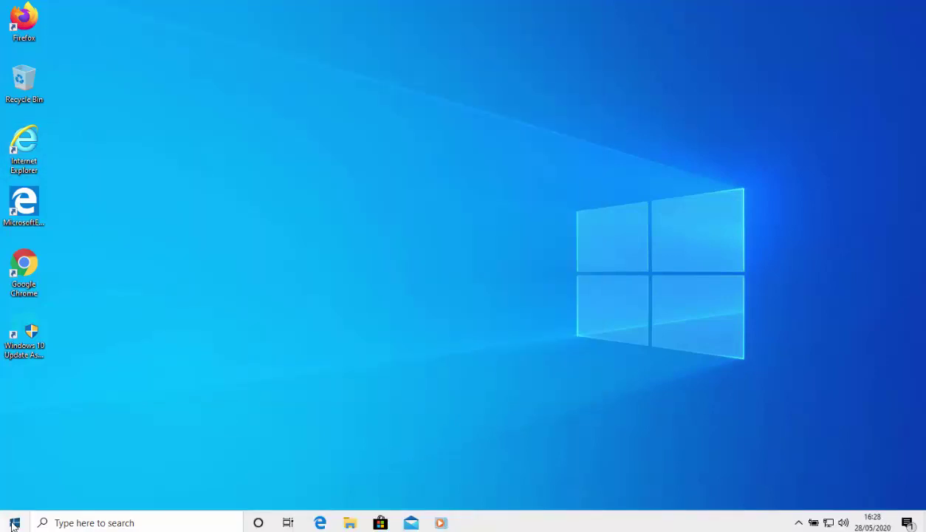
- Open the Start menu, then dismiss it by clicking the desktop
{"action": "left_click", "coordinate": [14, 523]}
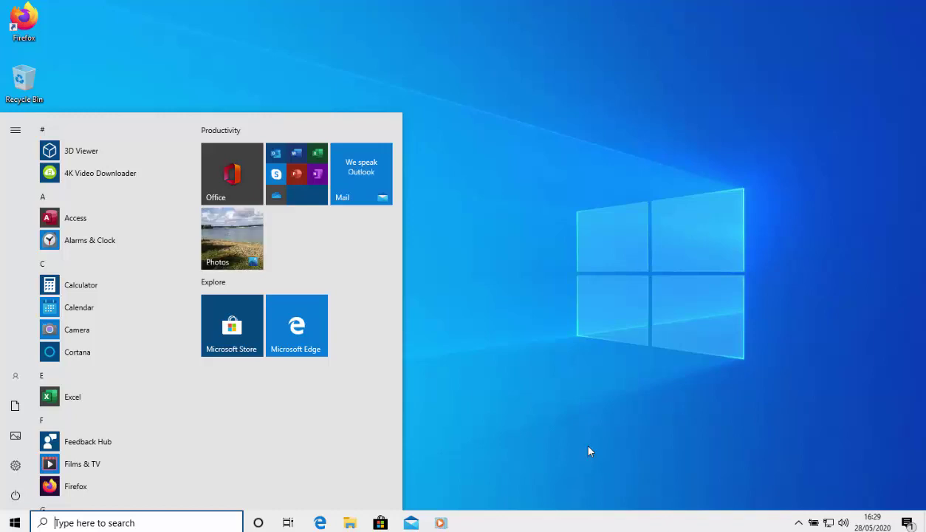
{"action": "mouse_move", "coordinate": [16, 472]}
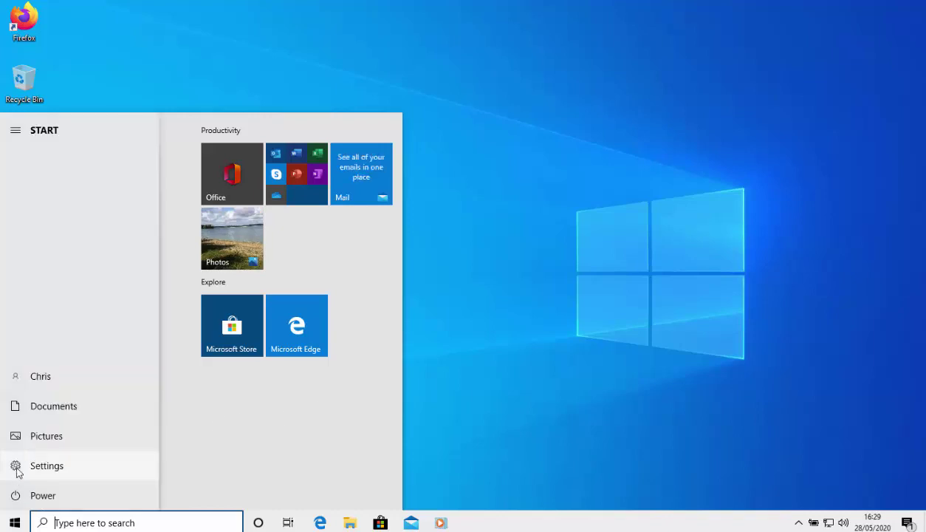
{"action": "left_click", "coordinate": [496, 434]}
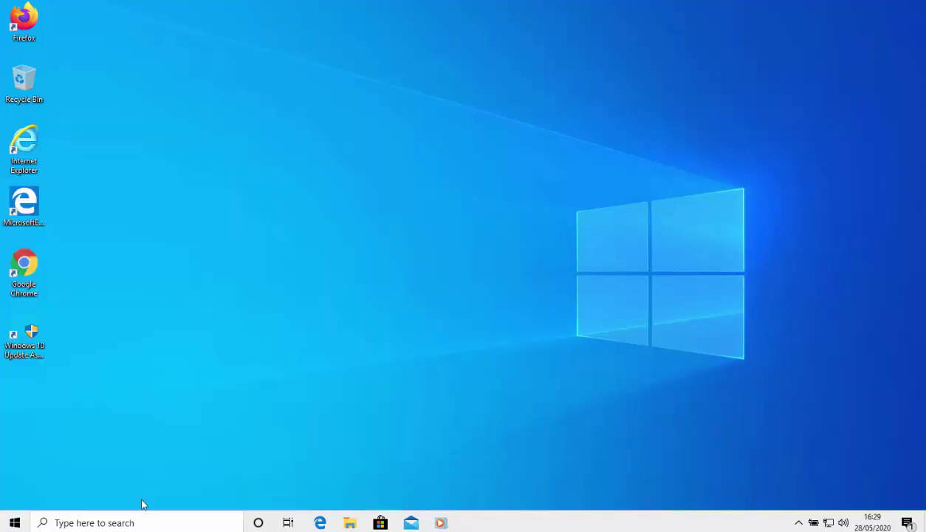
- Go to Settings > Update & Security and run Check for updates, finding none available
{"action": "left_click", "coordinate": [15, 522]}
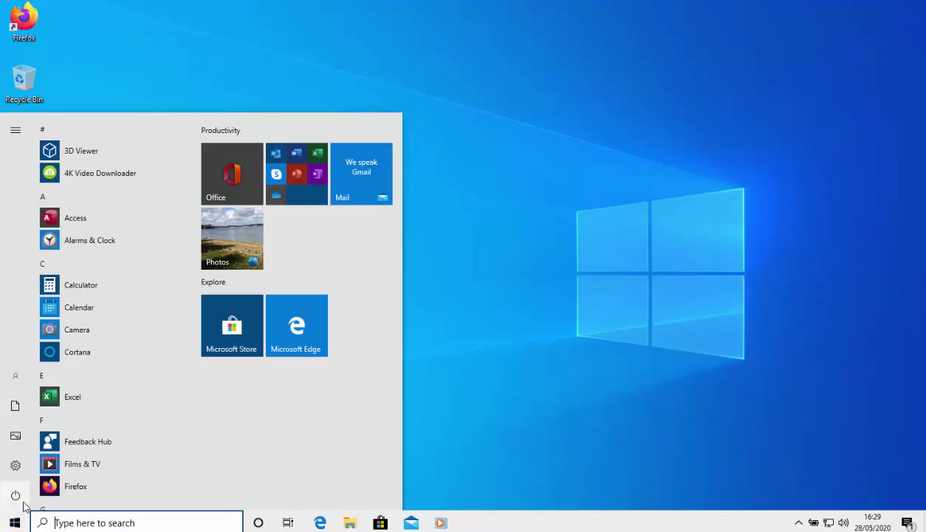
{"action": "left_click", "coordinate": [16, 466]}
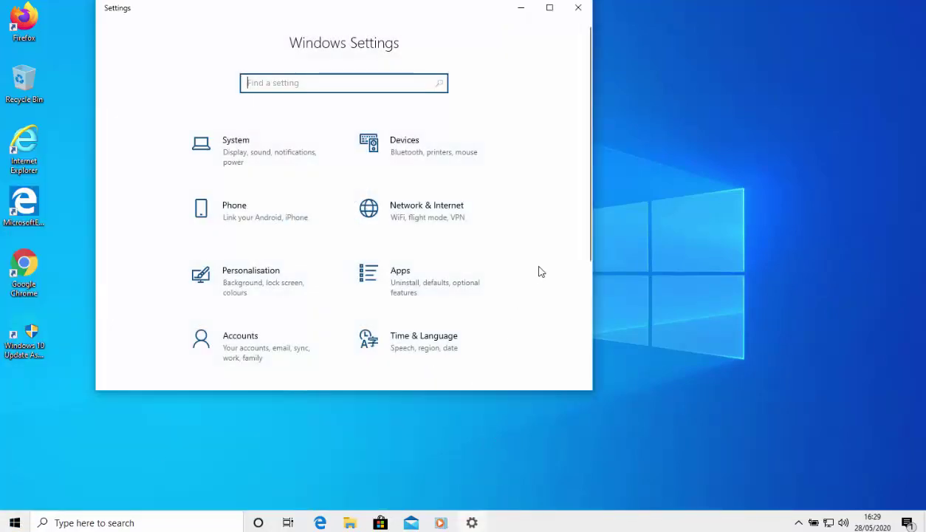
{"action": "scroll", "coordinate": [540, 271], "scroll_direction": "down", "scroll_amount": 3}
{"action": "left_click", "coordinate": [231, 356]}
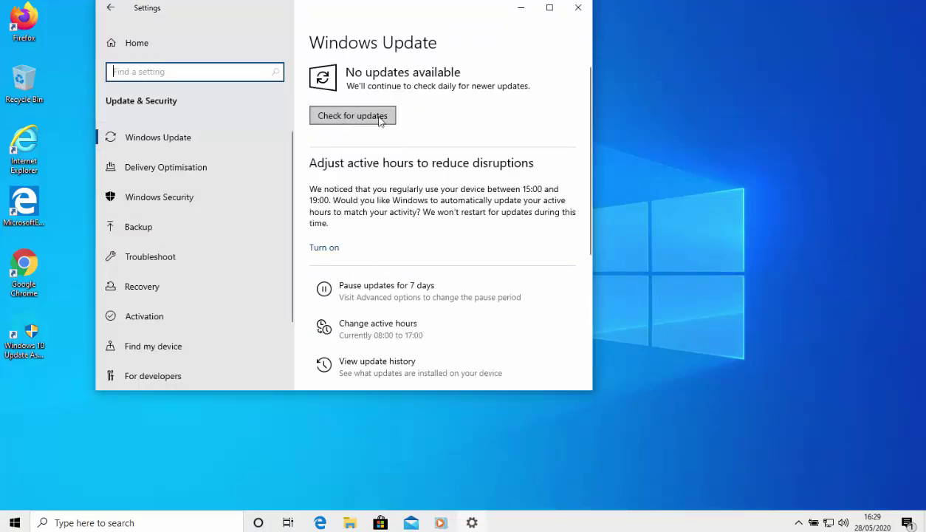
{"action": "left_click", "coordinate": [345, 116]}
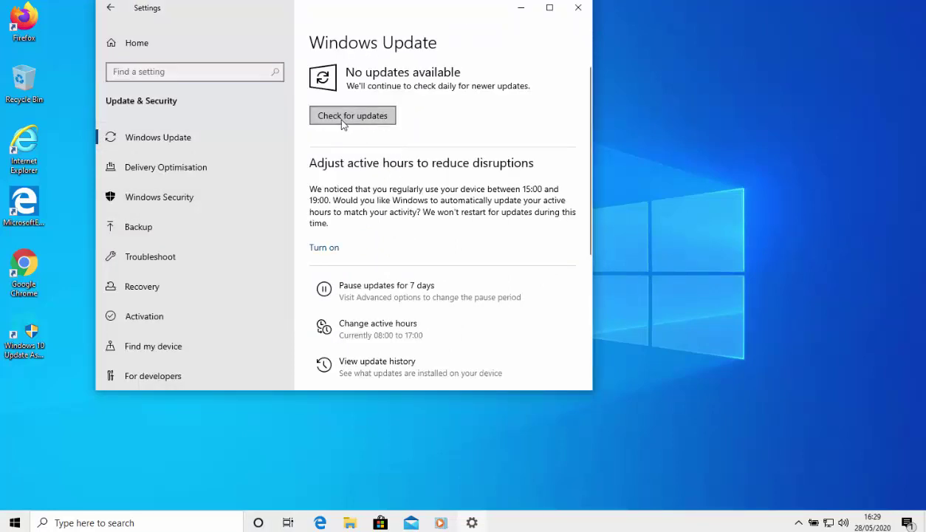